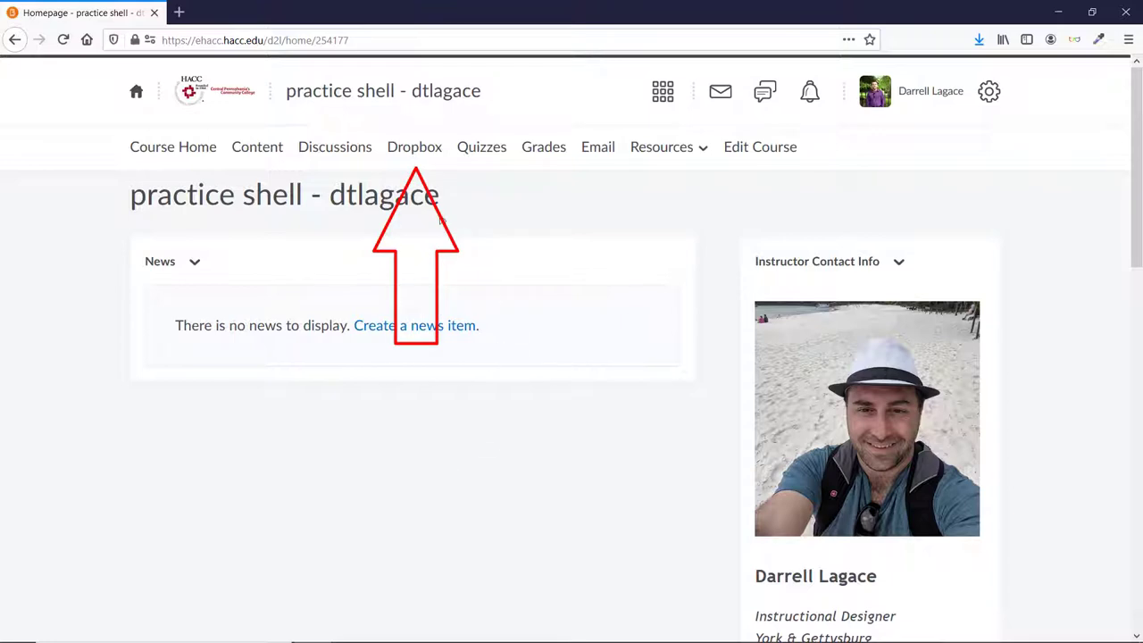
# - Open the Presentation assignment's dropbox submissions and go to the evaluation of Sample syllabus schedule.docx
pyautogui.click(423, 152)
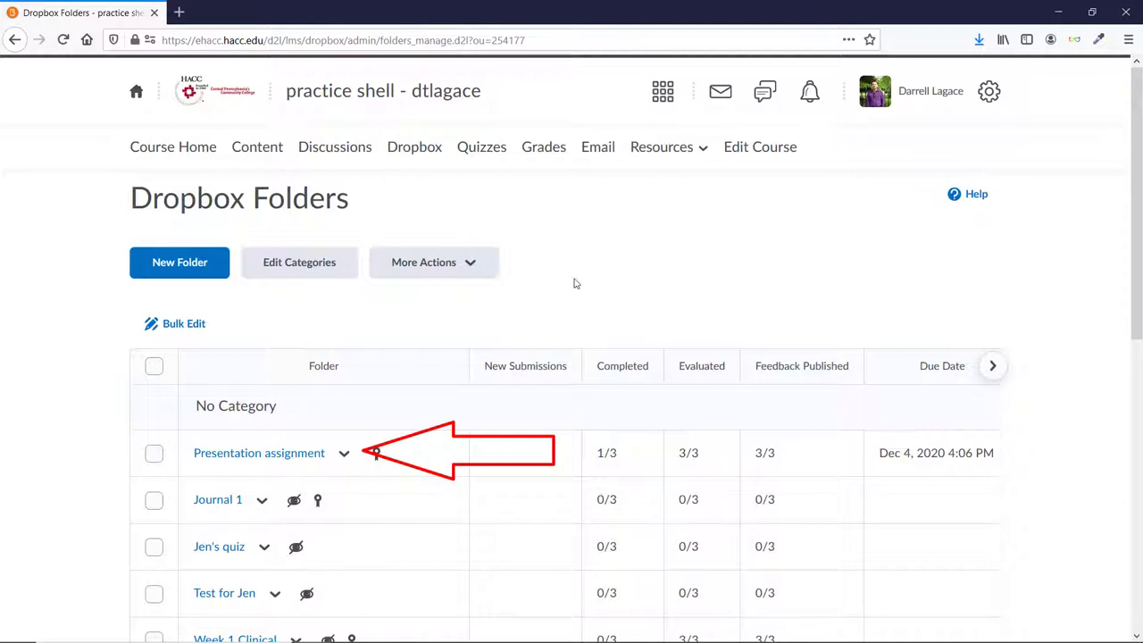
pyautogui.click(345, 455)
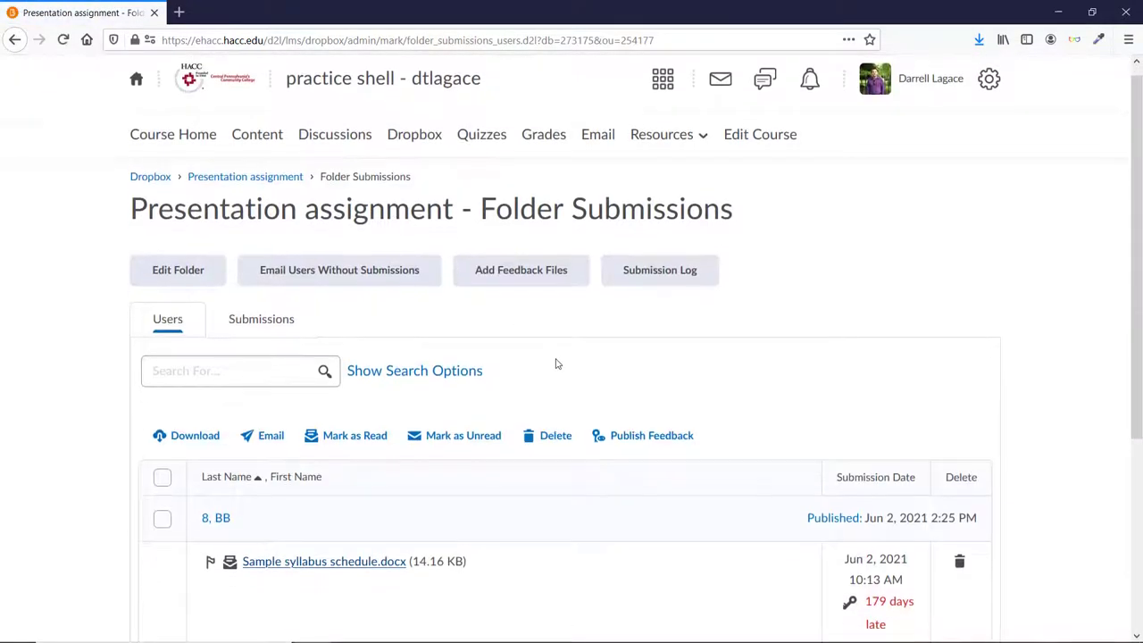
pyautogui.scroll(-5, 557, 362)
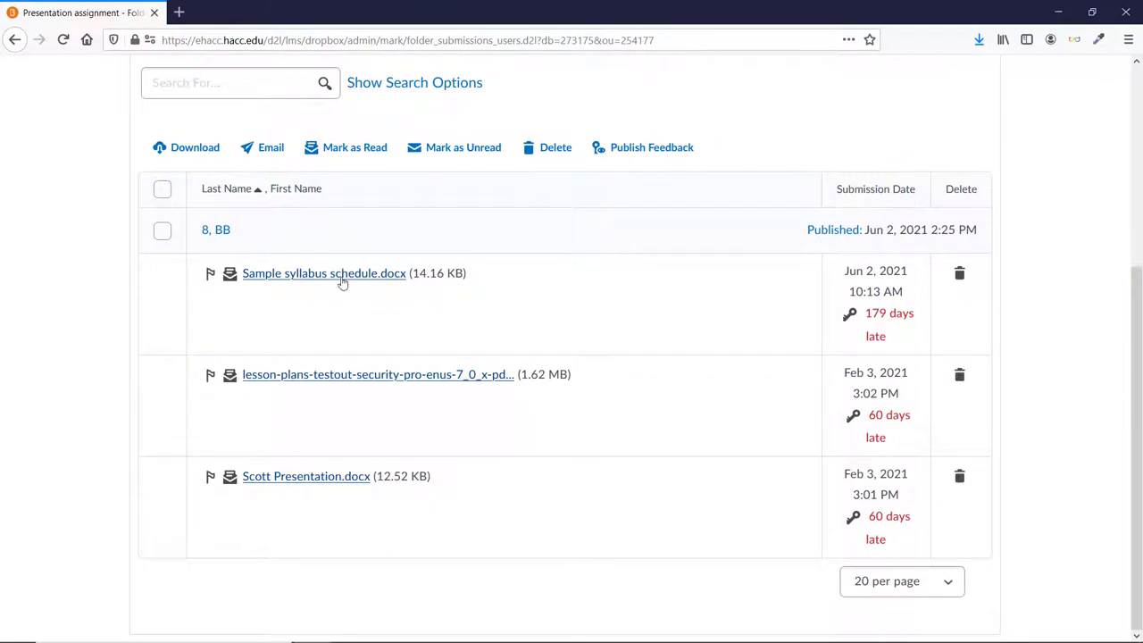
pyautogui.click(342, 279)
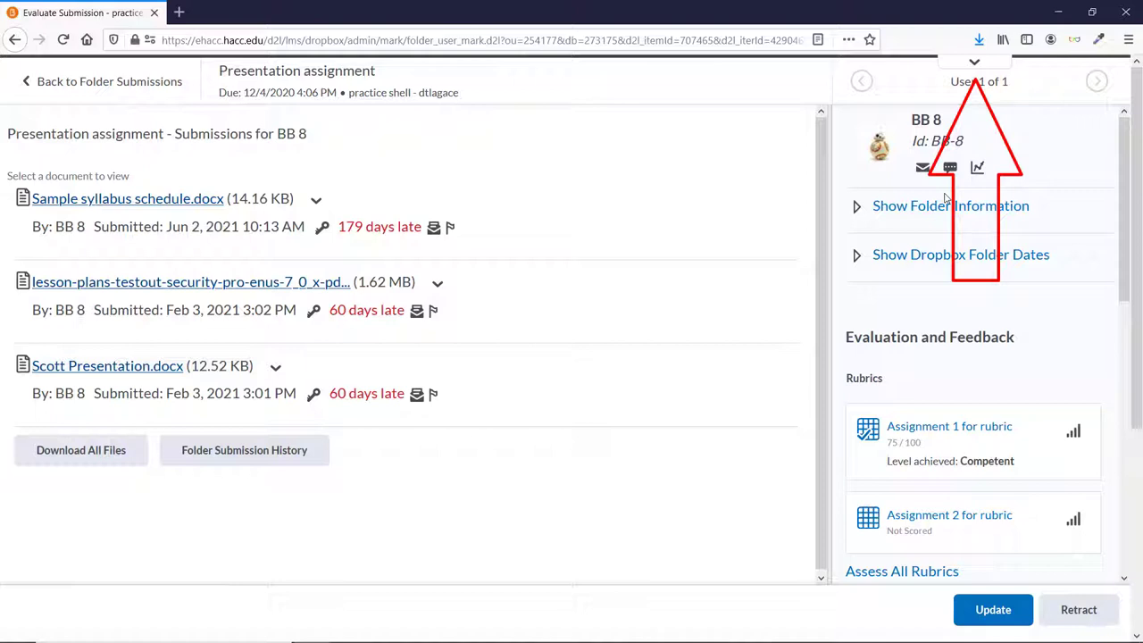
# - Turn on the new evaluation experience, review its welcome notice and collapse the notice with the experience left on
pyautogui.click(975, 62)
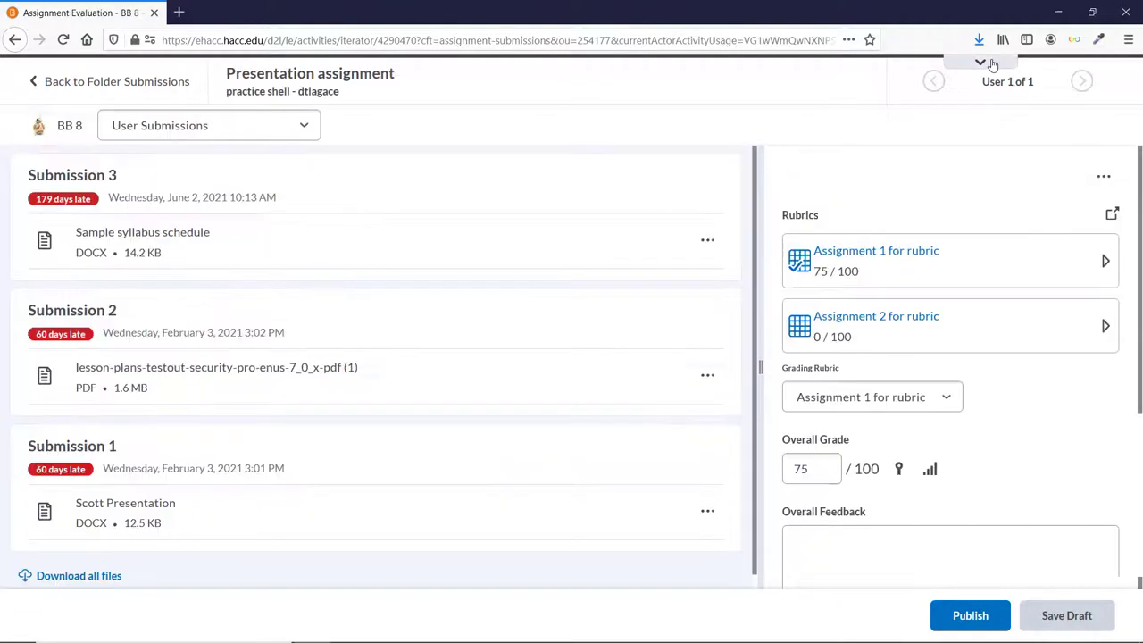
pyautogui.click(990, 63)
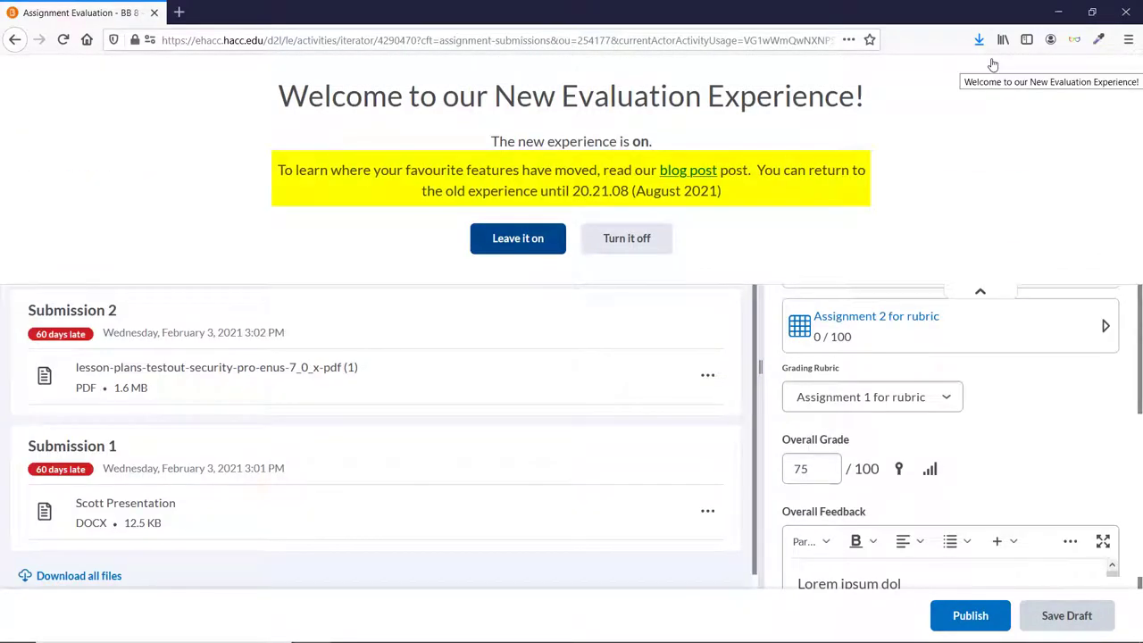
pyautogui.click(978, 288)
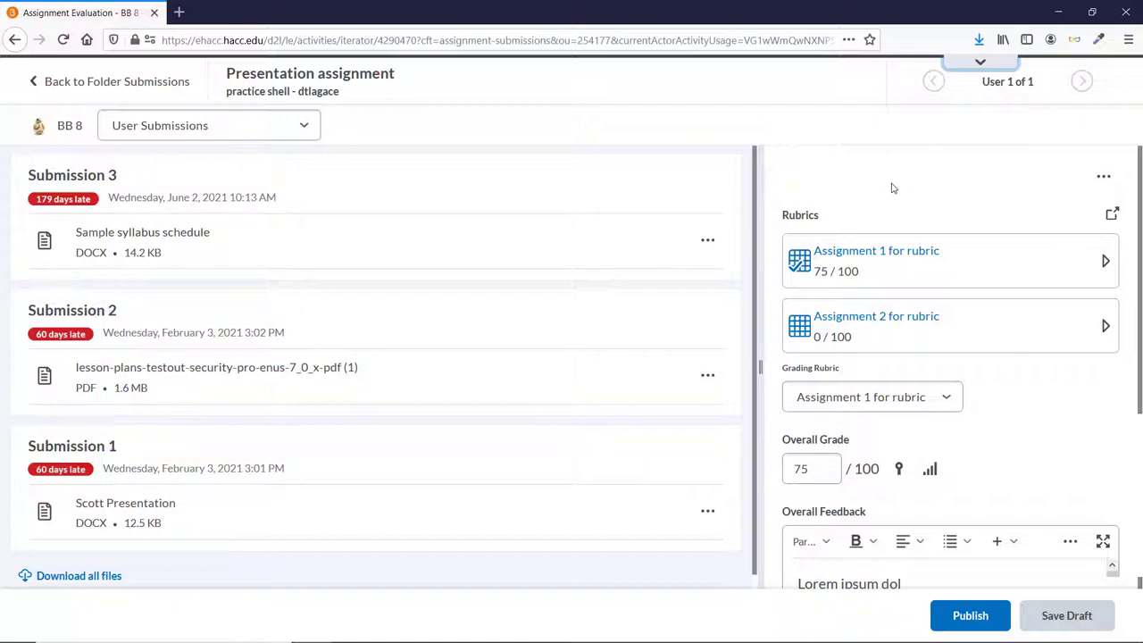
# - Display the Sample syllabus schedule document from Submission 3 and expand the Assignment 1 for rubric scoring criteria
pyautogui.click(178, 235)
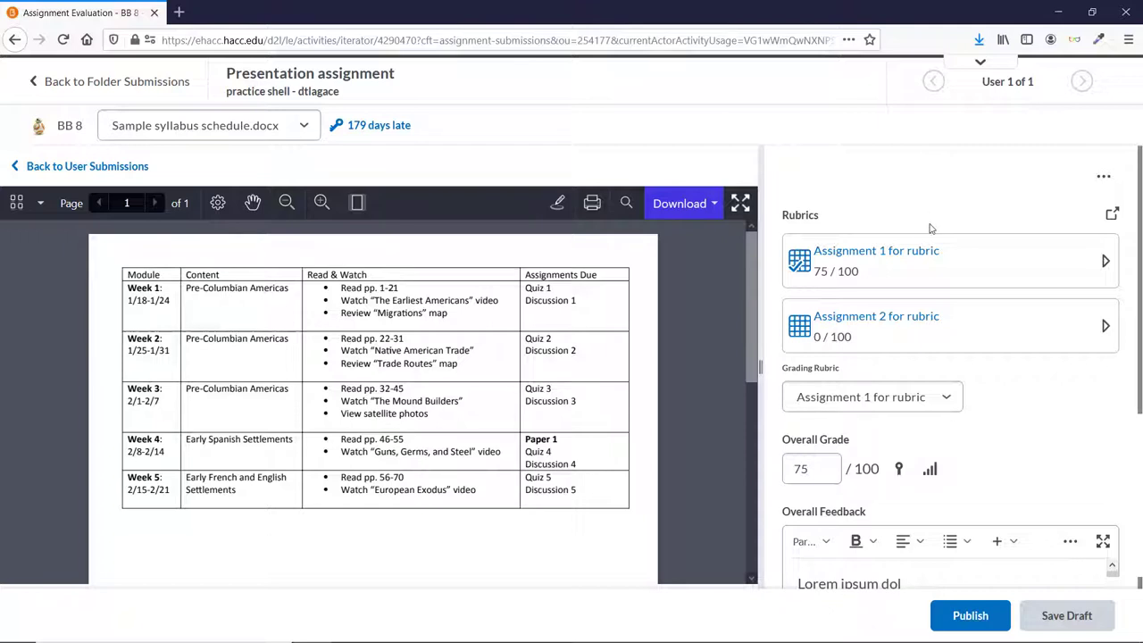
pyautogui.click(926, 254)
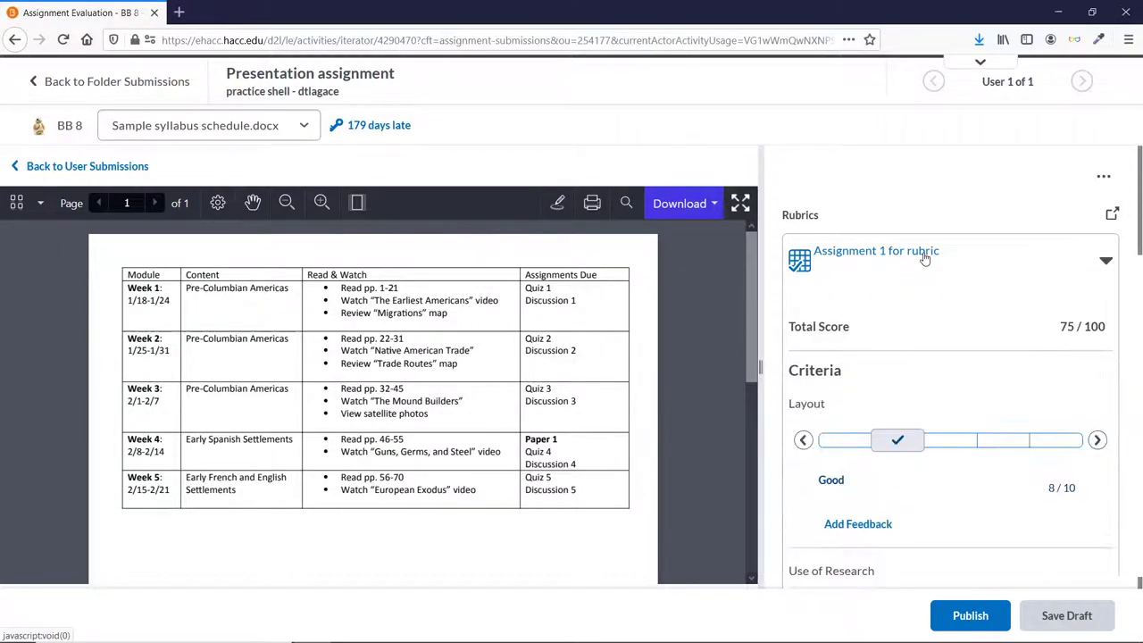
pyautogui.scroll(-3, 925, 257)
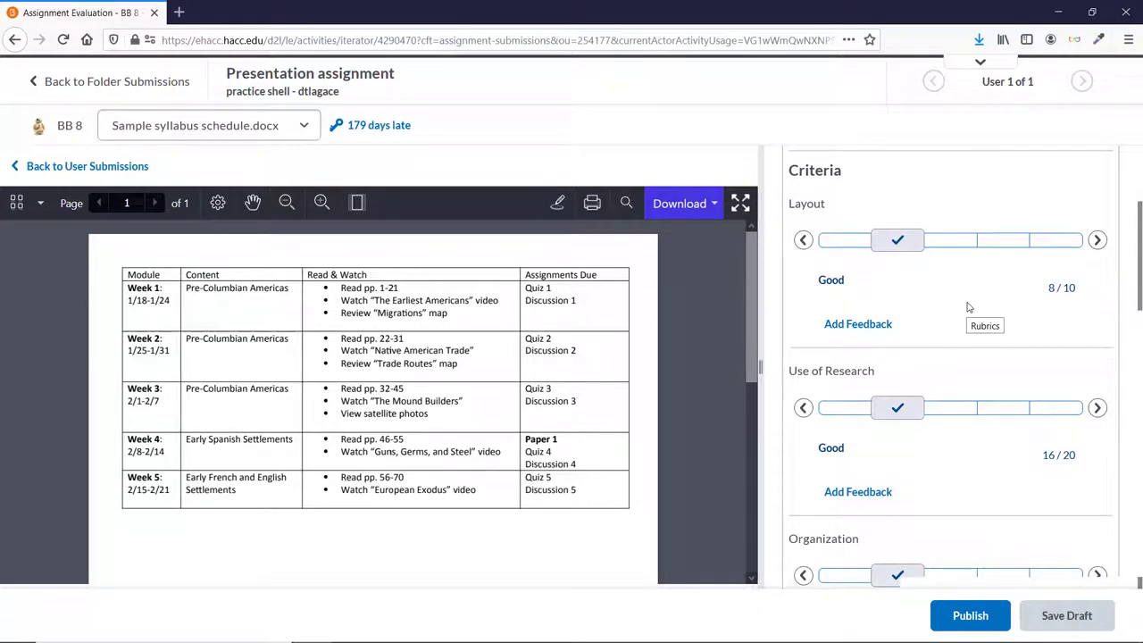
# - Try the Competent level for the Layout criterion, preview its other levels, and set the criterion back to Good
pyautogui.click(846, 243)
pyautogui.click(950, 243)
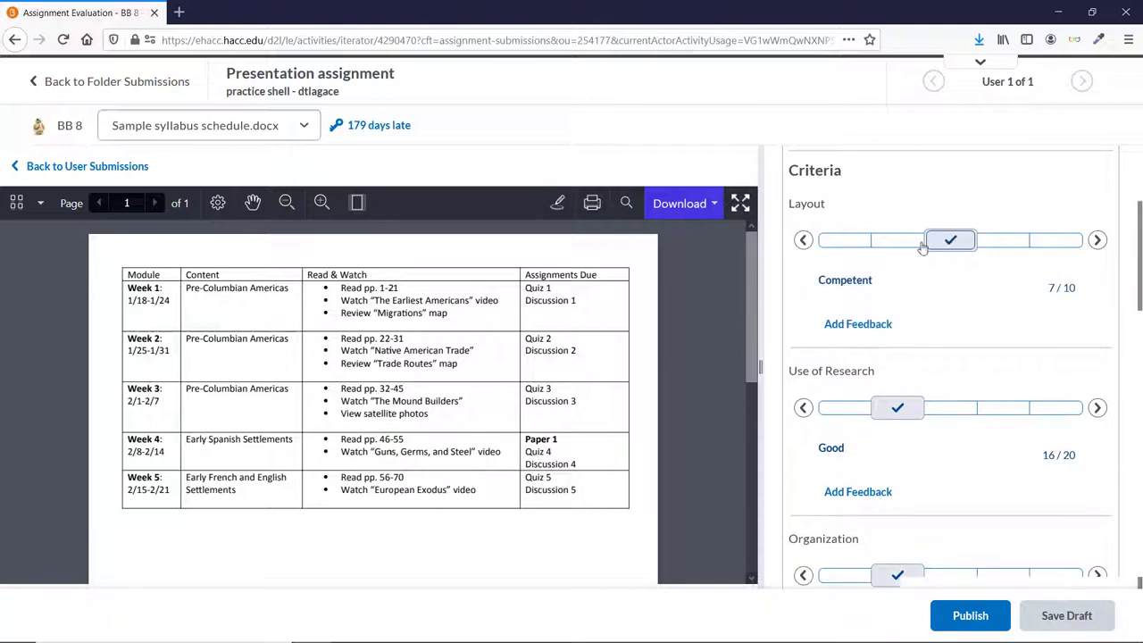
pyautogui.click(805, 245)
pyautogui.click(805, 247)
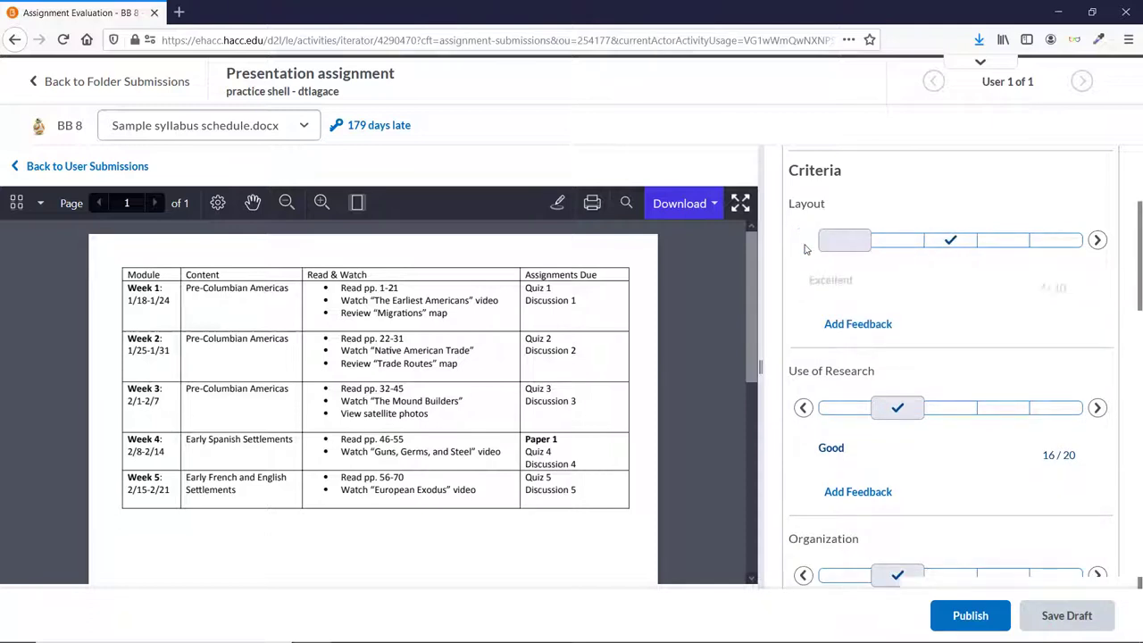
pyautogui.click(1098, 239)
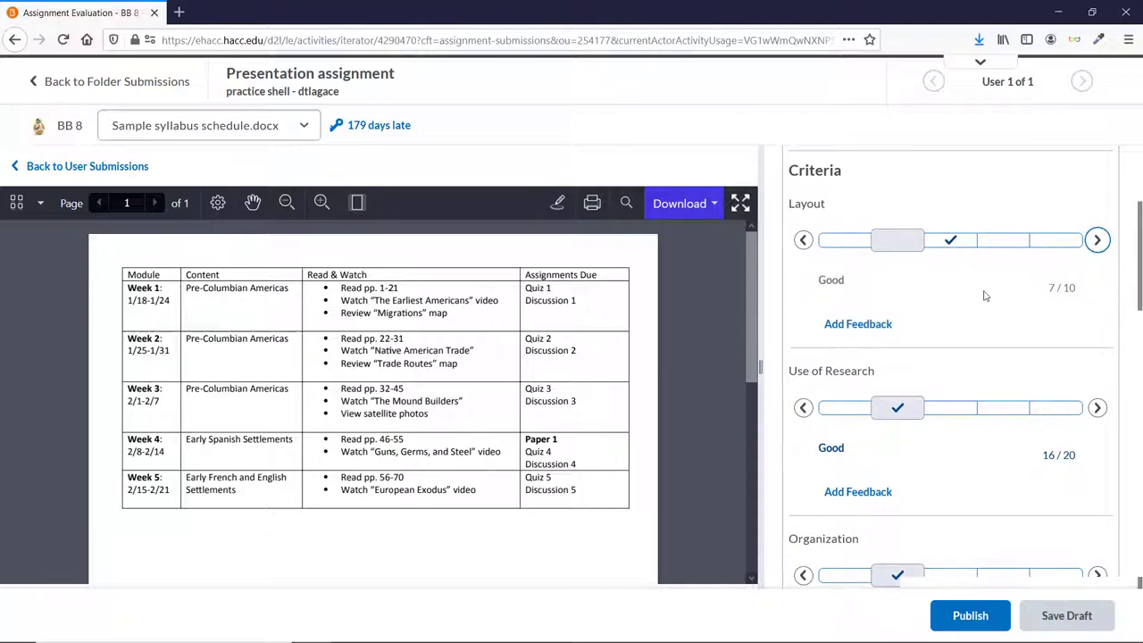
pyautogui.click(974, 360)
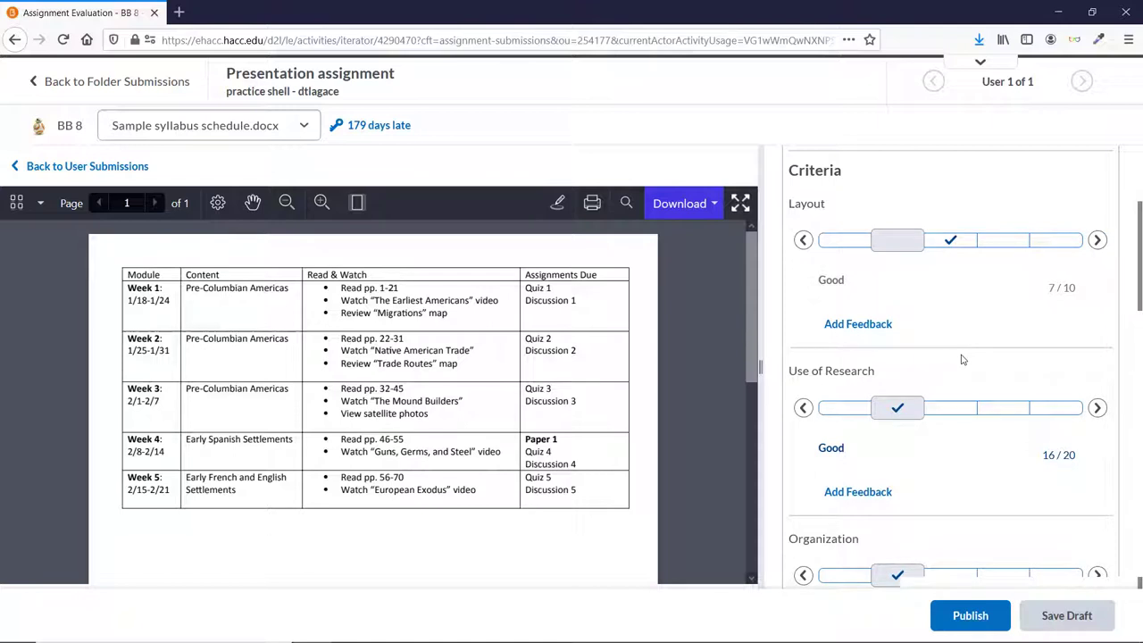
pyautogui.click(908, 242)
# - Open criterion feedback for Use of Research and close it without entering a comment
pyautogui.scroll(-2, 1004, 311)
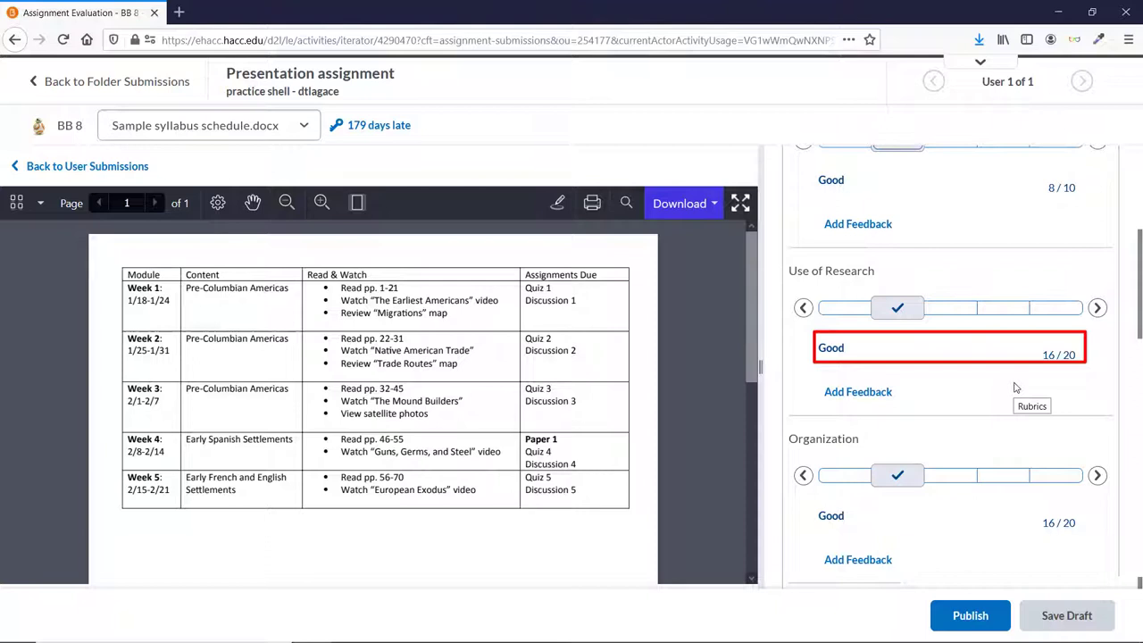
pyautogui.scroll(-2, 1015, 388)
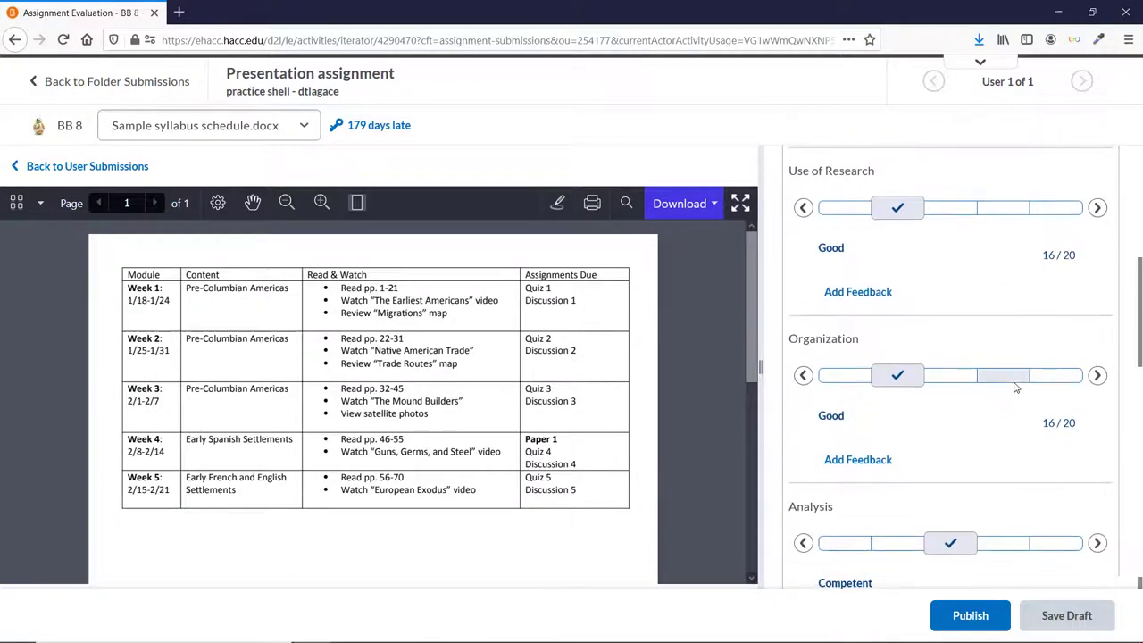
pyautogui.click(858, 292)
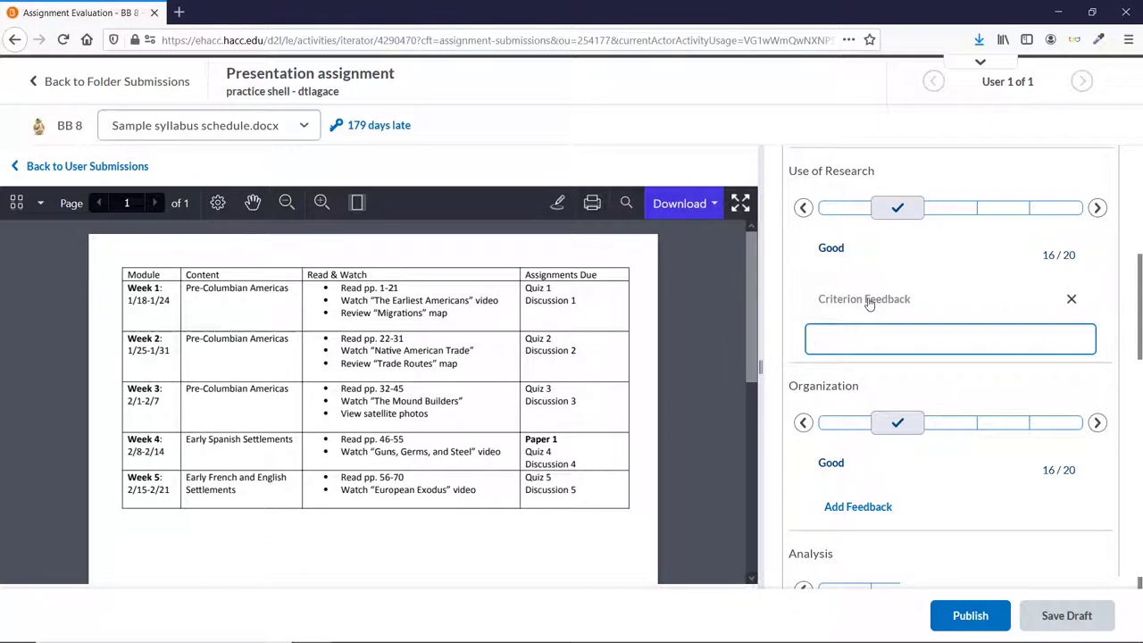
pyautogui.click(1071, 299)
# - Check the available grading rubric choices and keep Assignment 1 for rubric selected
pyautogui.scroll(-7, 1012, 316)
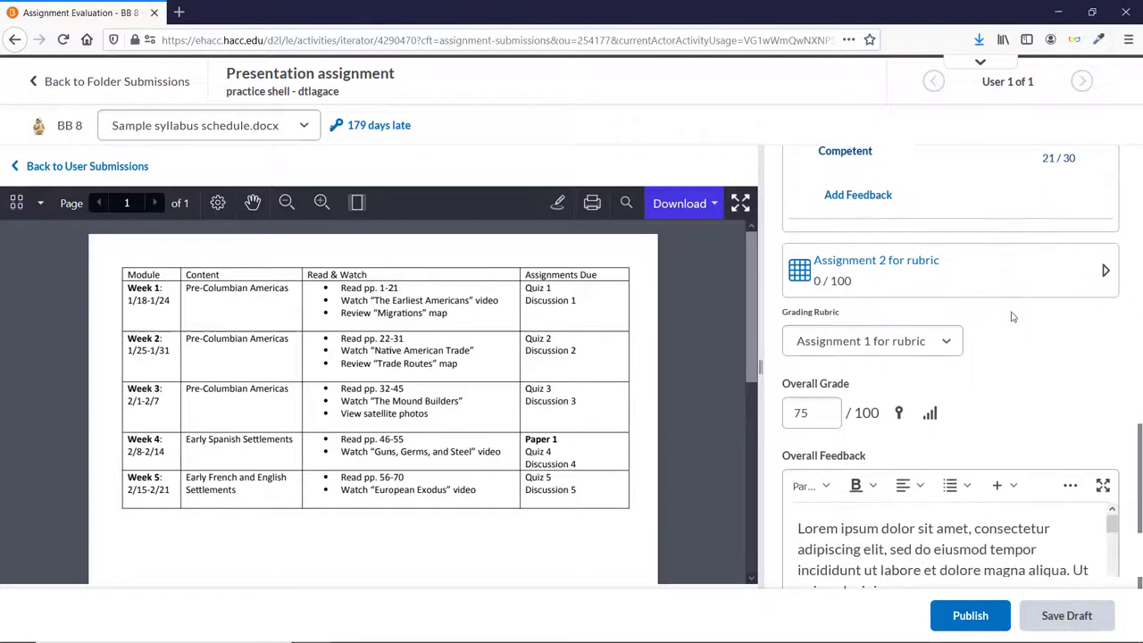
pyautogui.click(933, 343)
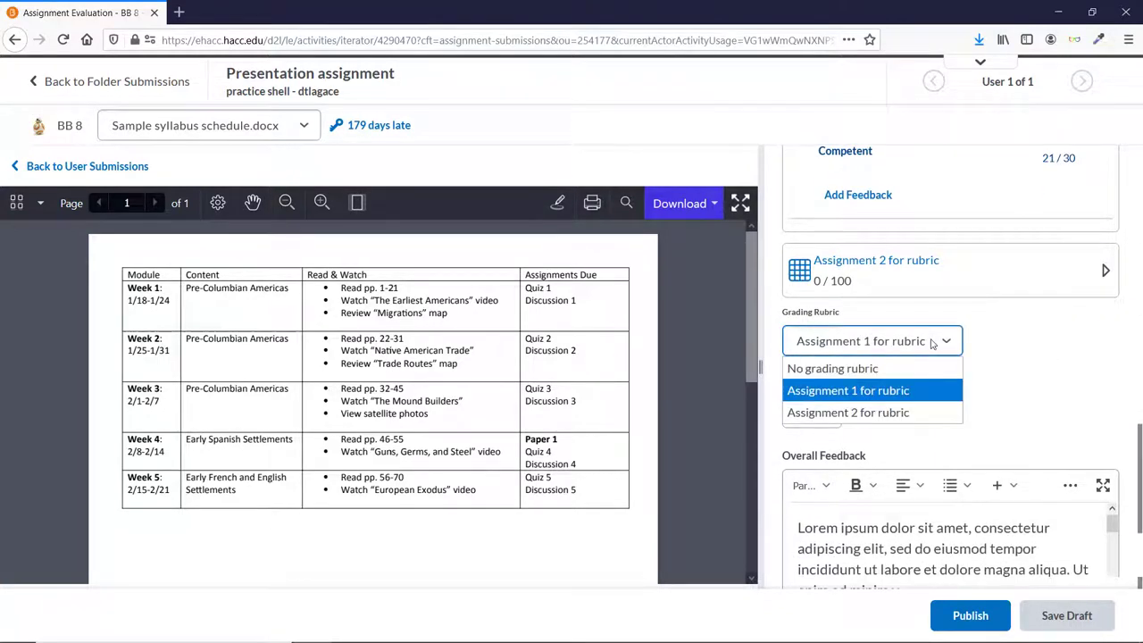
pyautogui.click(933, 343)
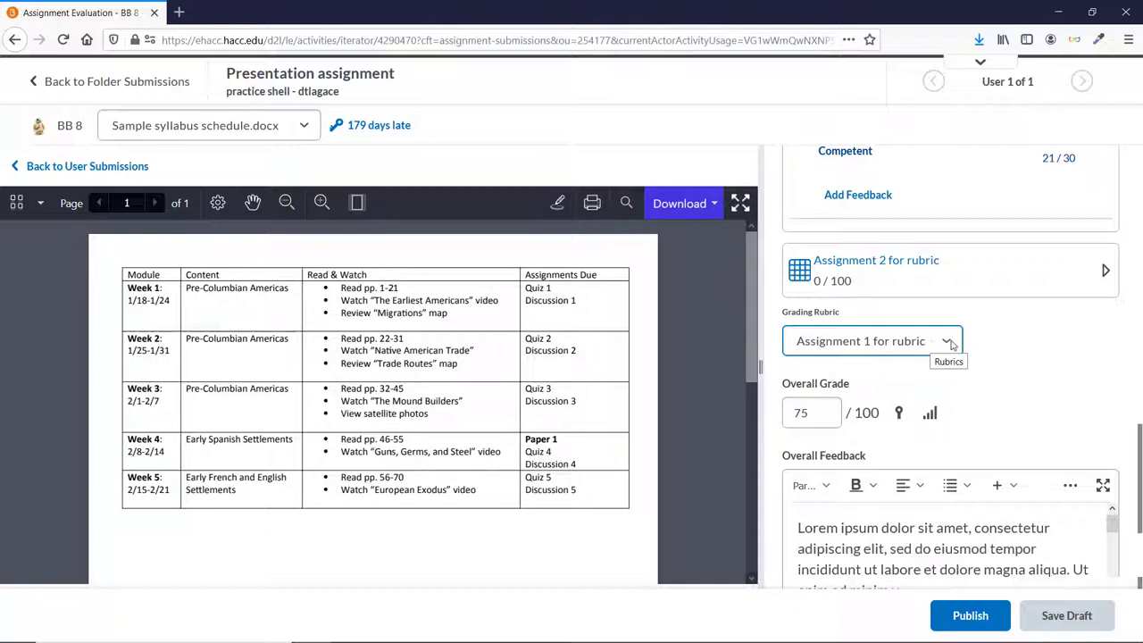
# - Override the submission's overall grade with 70 out of 100
pyautogui.scroll(-2, 1090, 391)
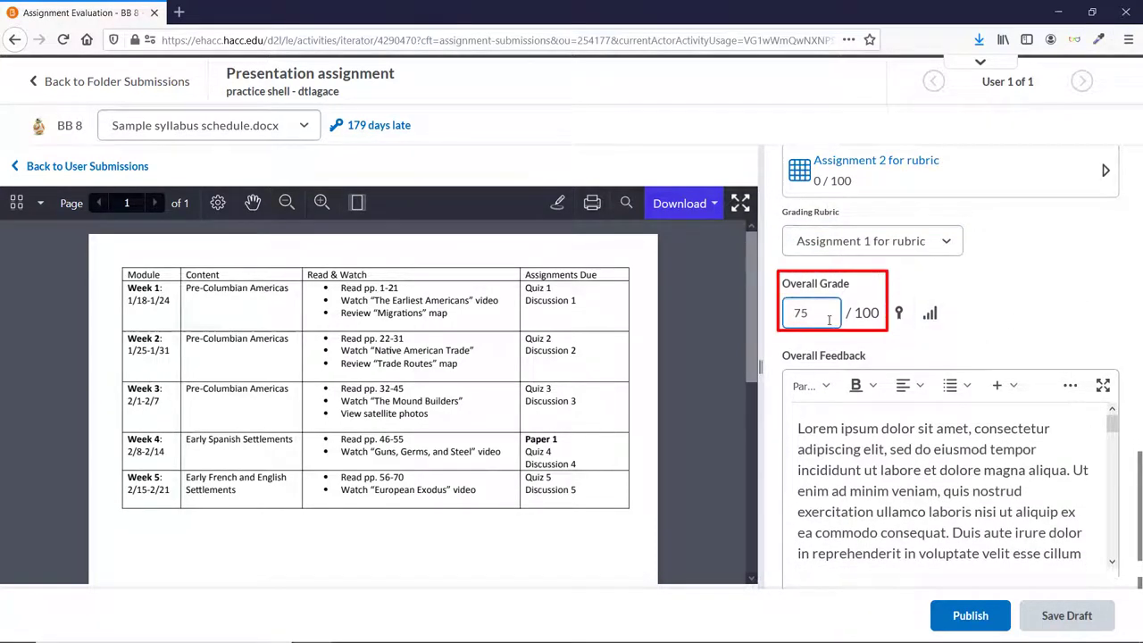
pyautogui.doubleClick(798, 312)
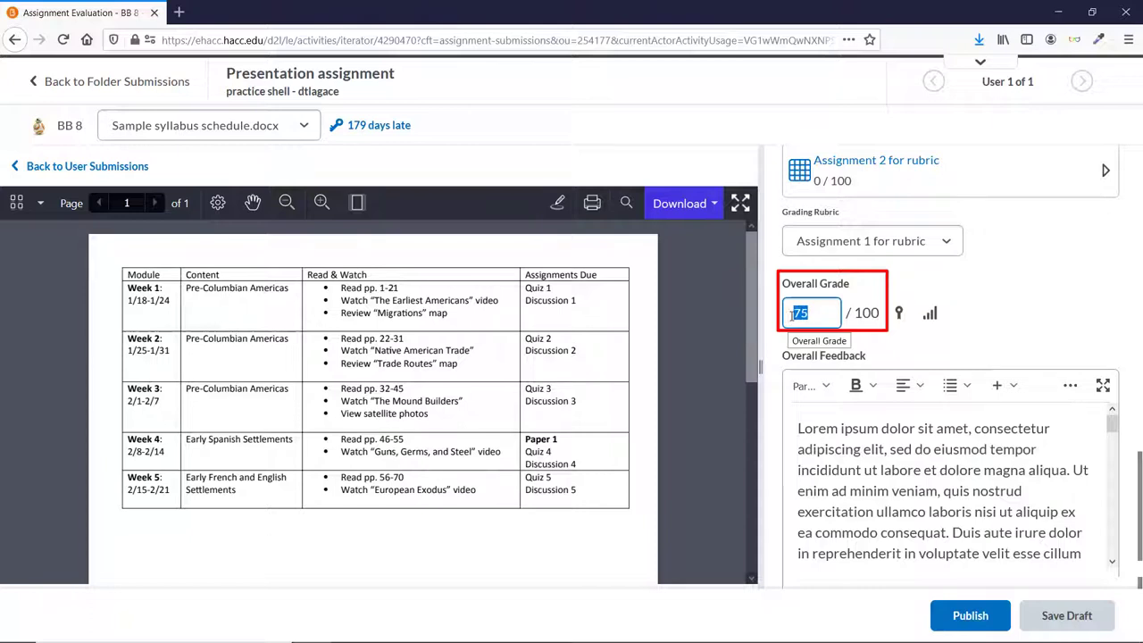
pyautogui.write('70')
pyautogui.click(1013, 286)
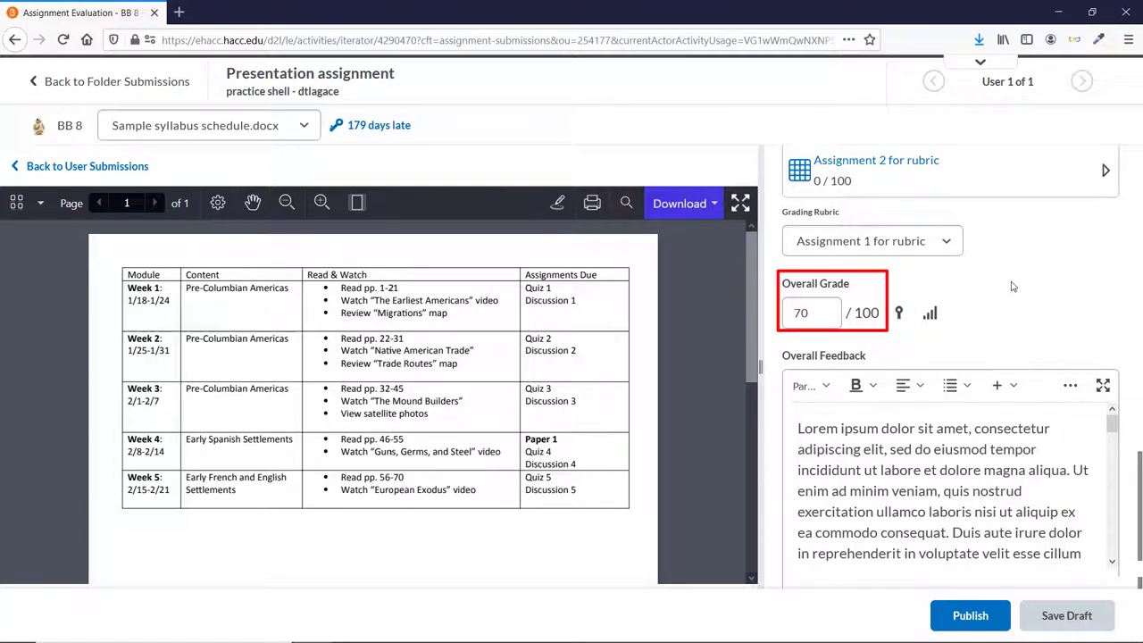
# - Review the grade and overall feedback sections, and publish the evaluation to the student
pyautogui.scroll(1, 1046, 332)
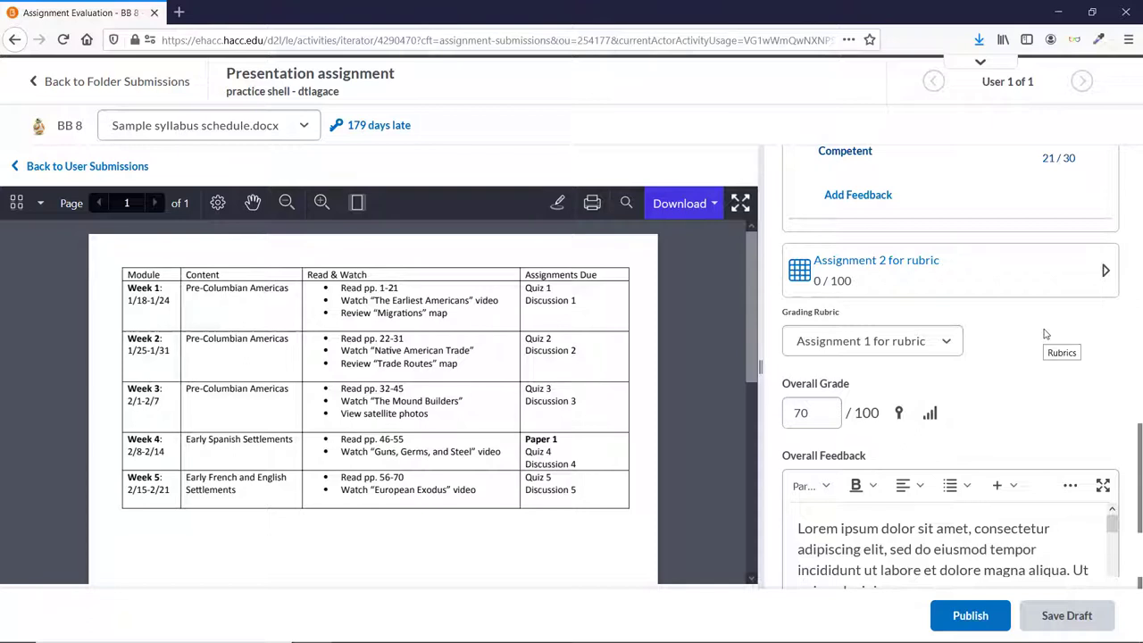
pyautogui.scroll(-3, 1046, 333)
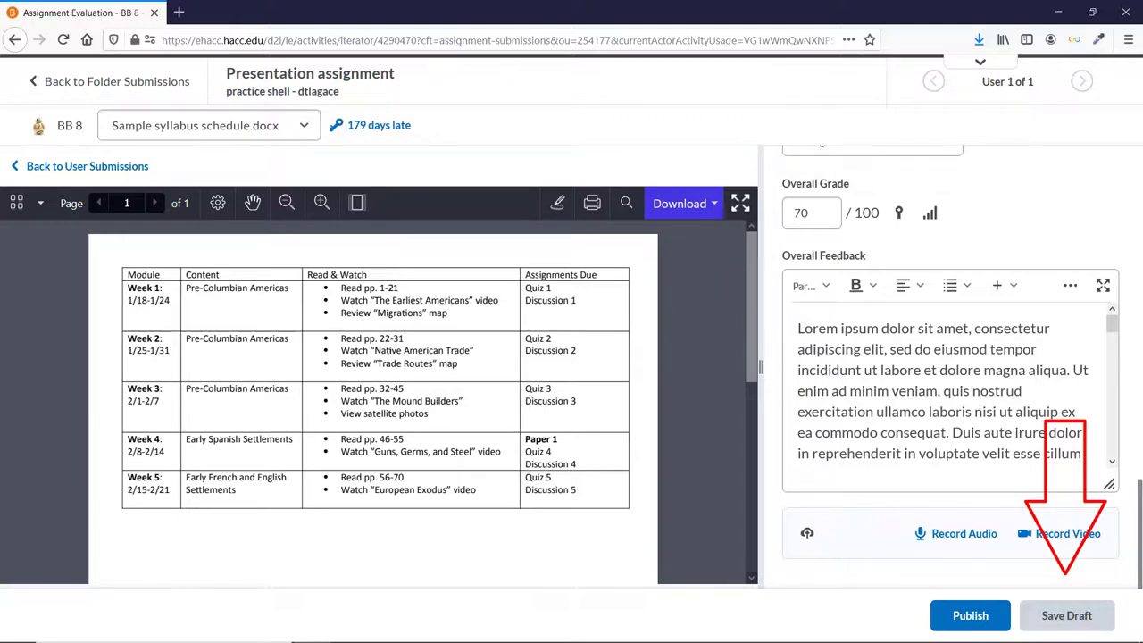
pyautogui.click(983, 618)
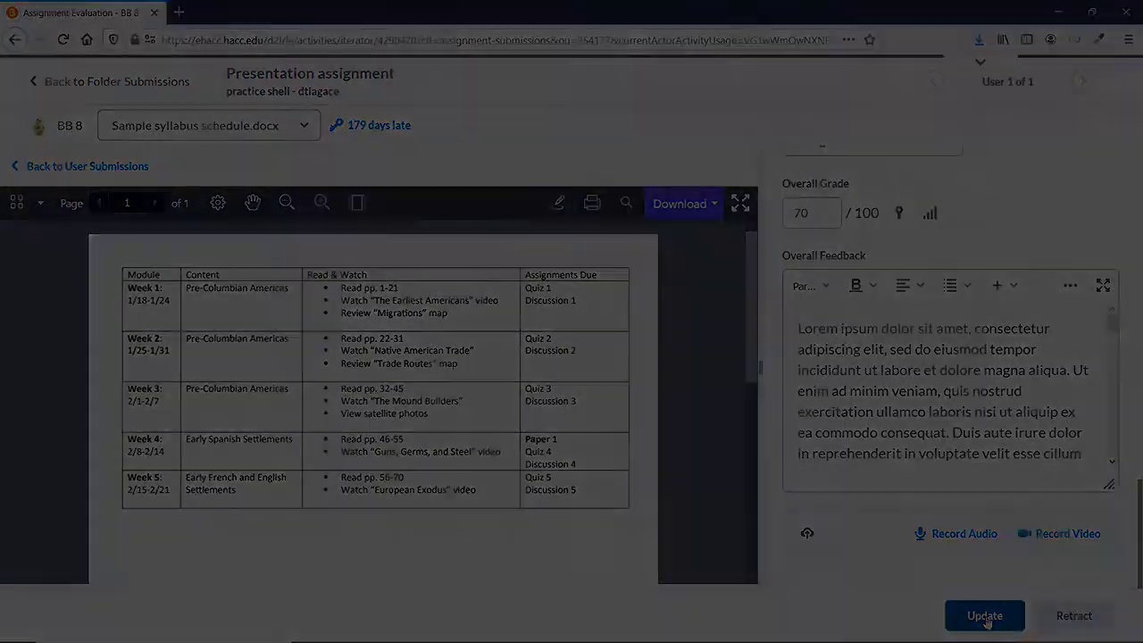